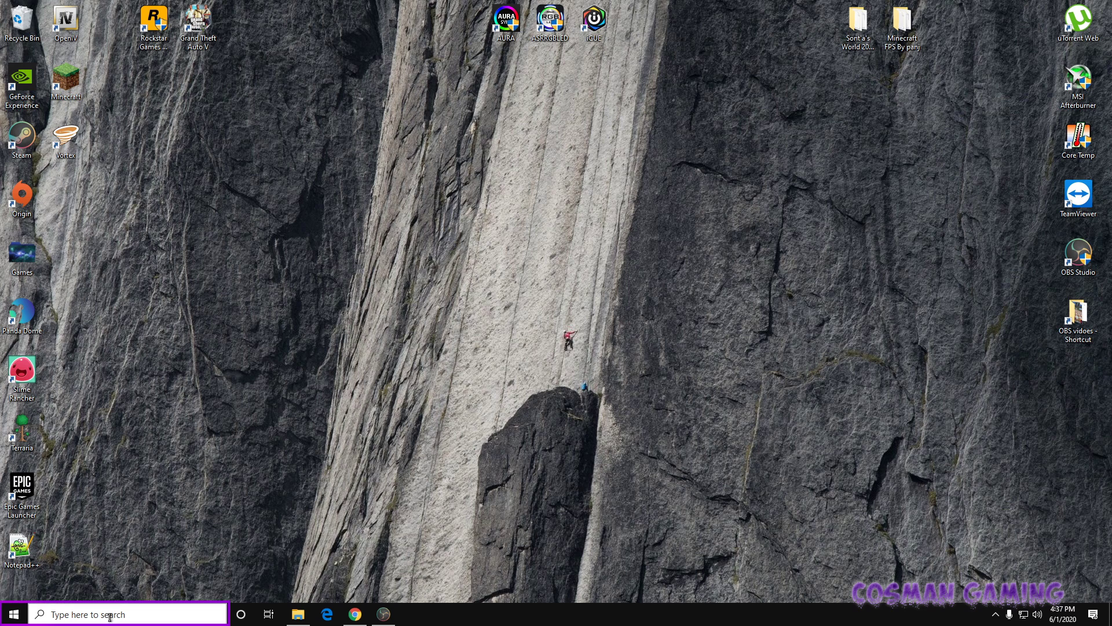
# - Search Windows for 'cont' and open Control Panel to All Control Panel Items
pyautogui.click(132, 616)
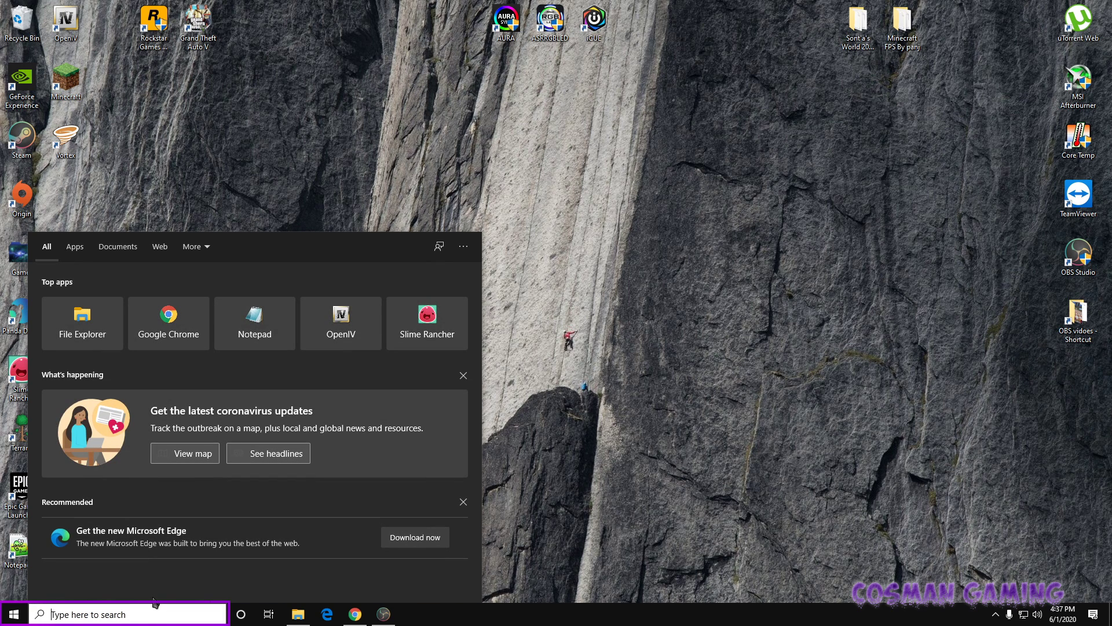
pyautogui.write('cont')
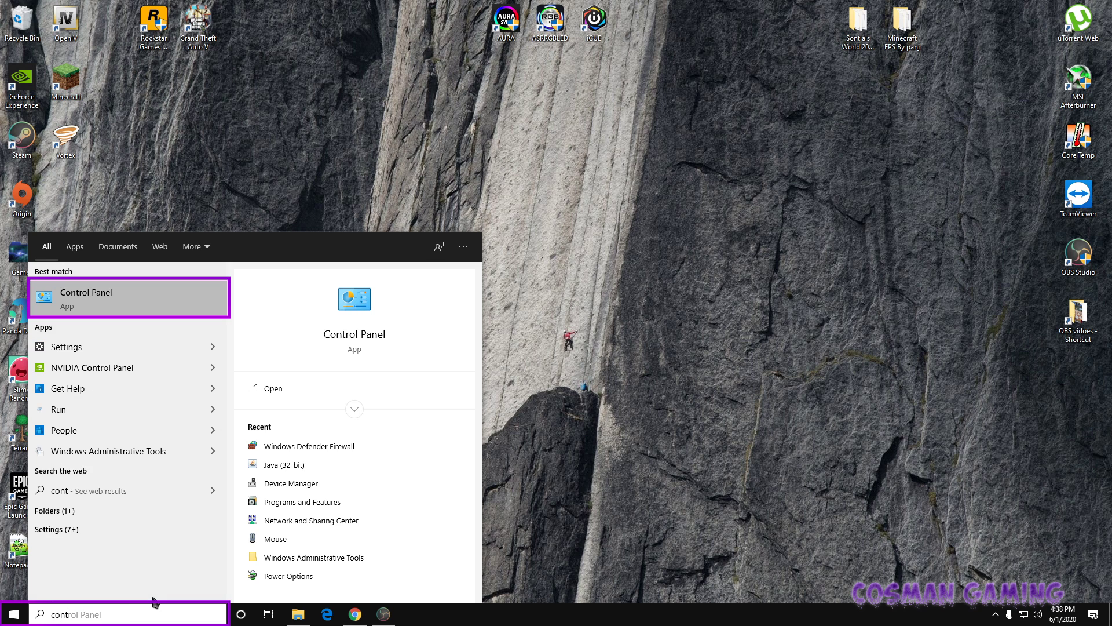
pyautogui.click(159, 316)
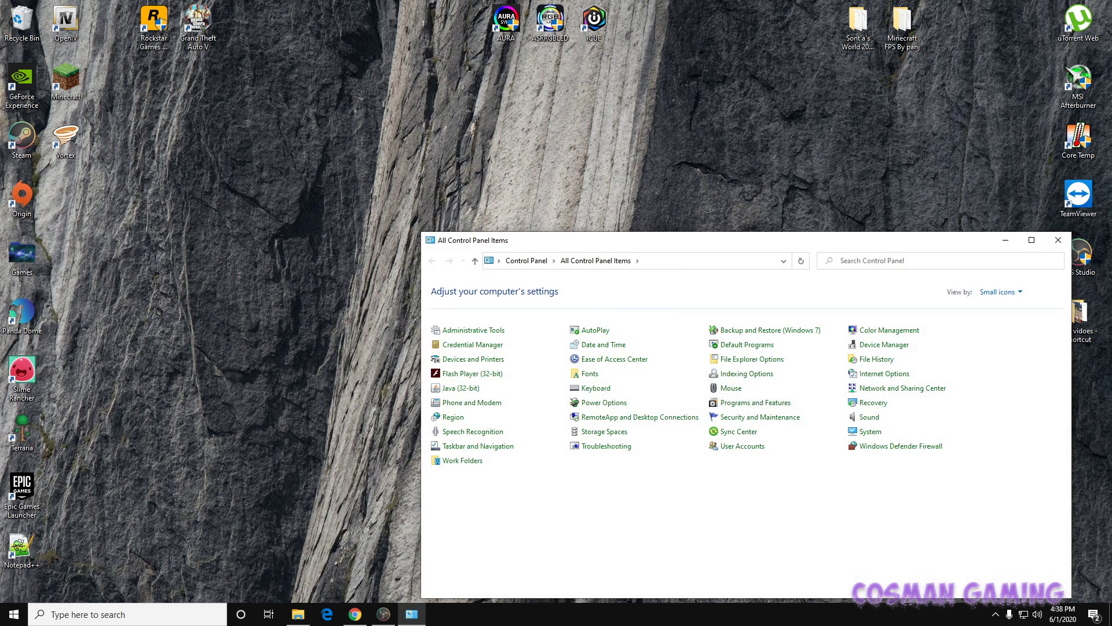
pyautogui.moveTo(773, 245); pyautogui.dragTo(588, 115)
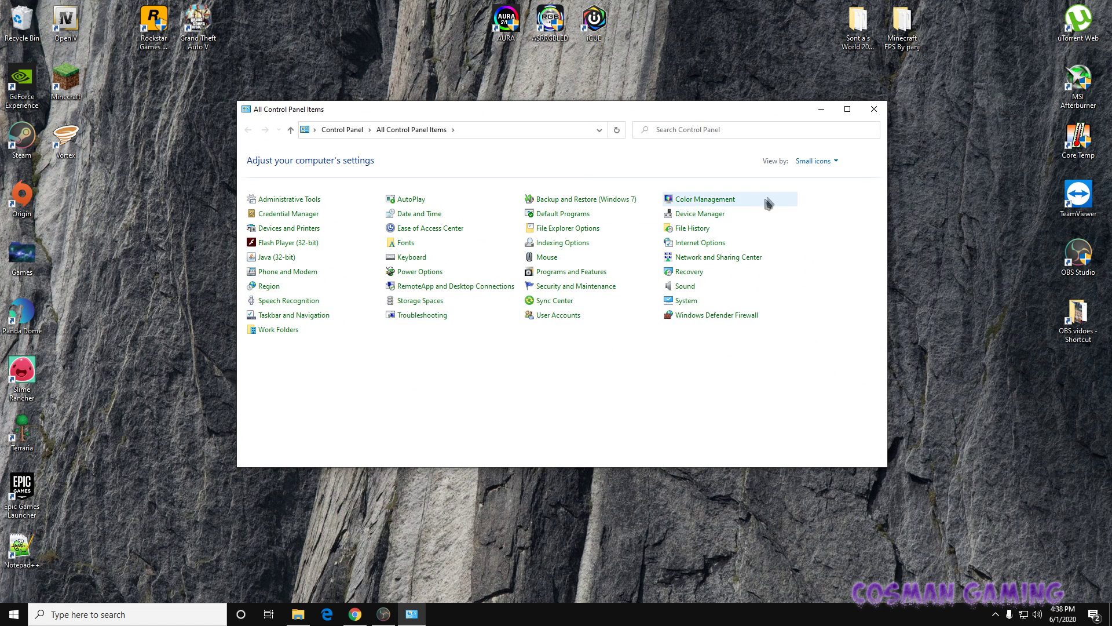
pyautogui.click(810, 161)
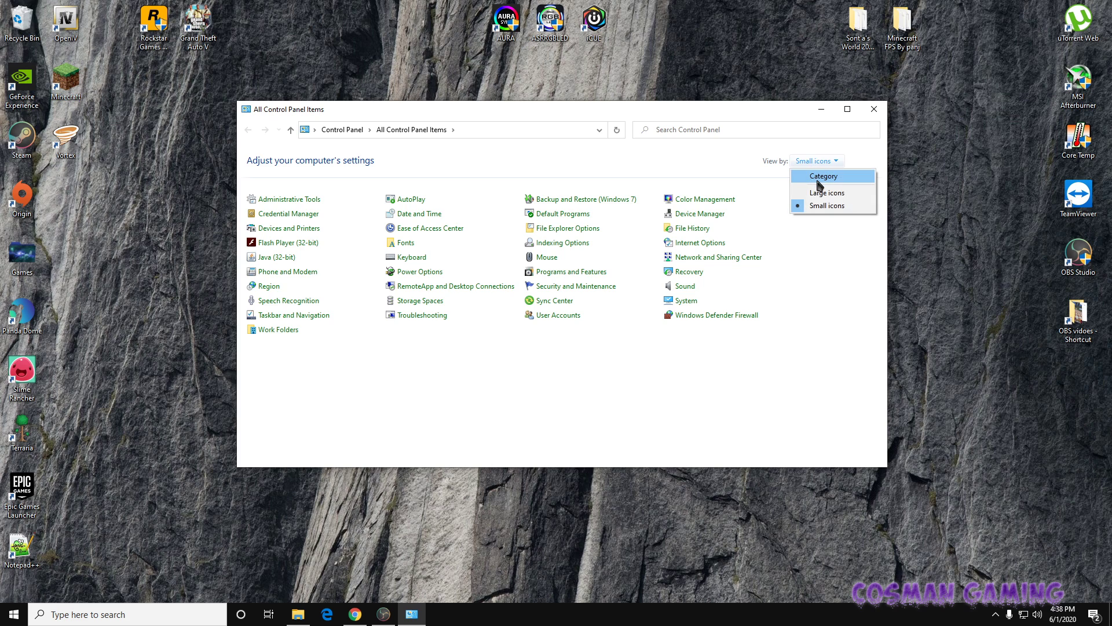
pyautogui.click(820, 180)
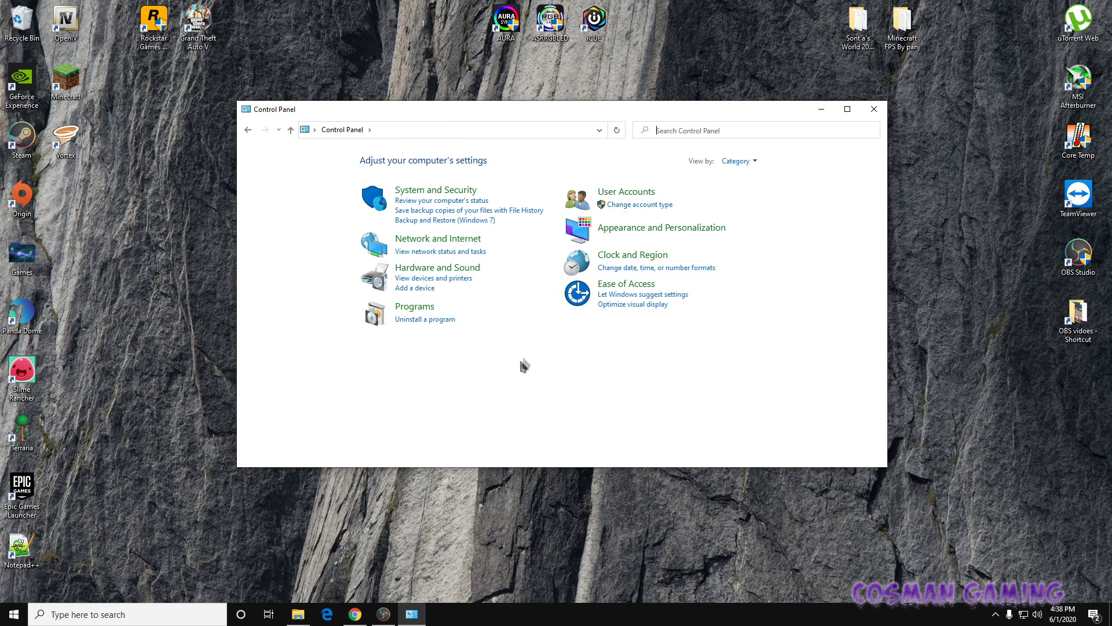
pyautogui.click(737, 162)
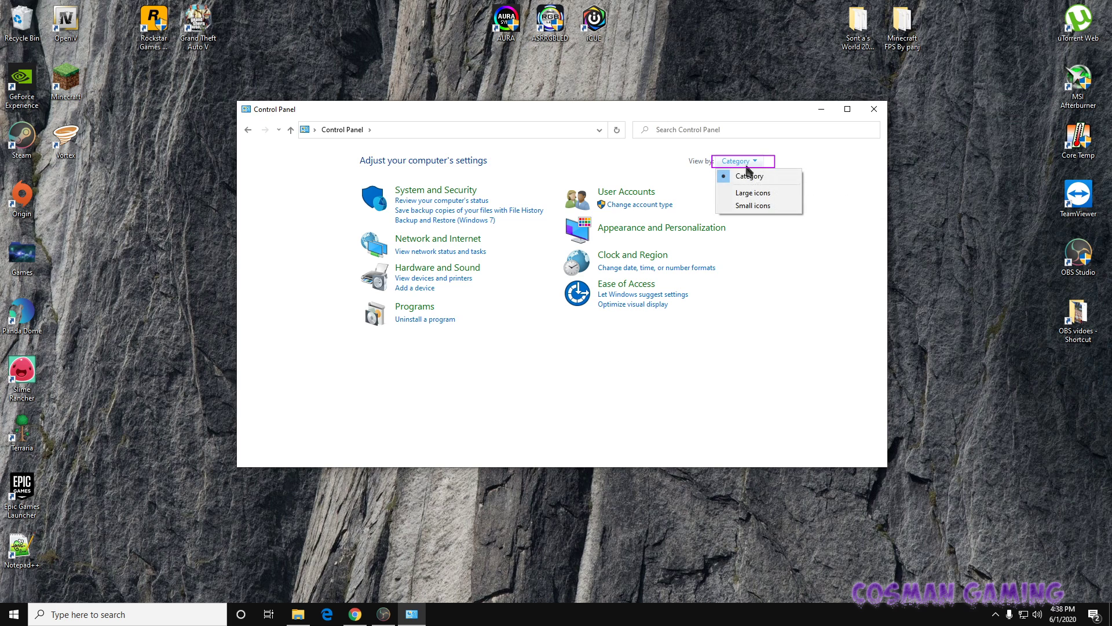
pyautogui.click(756, 209)
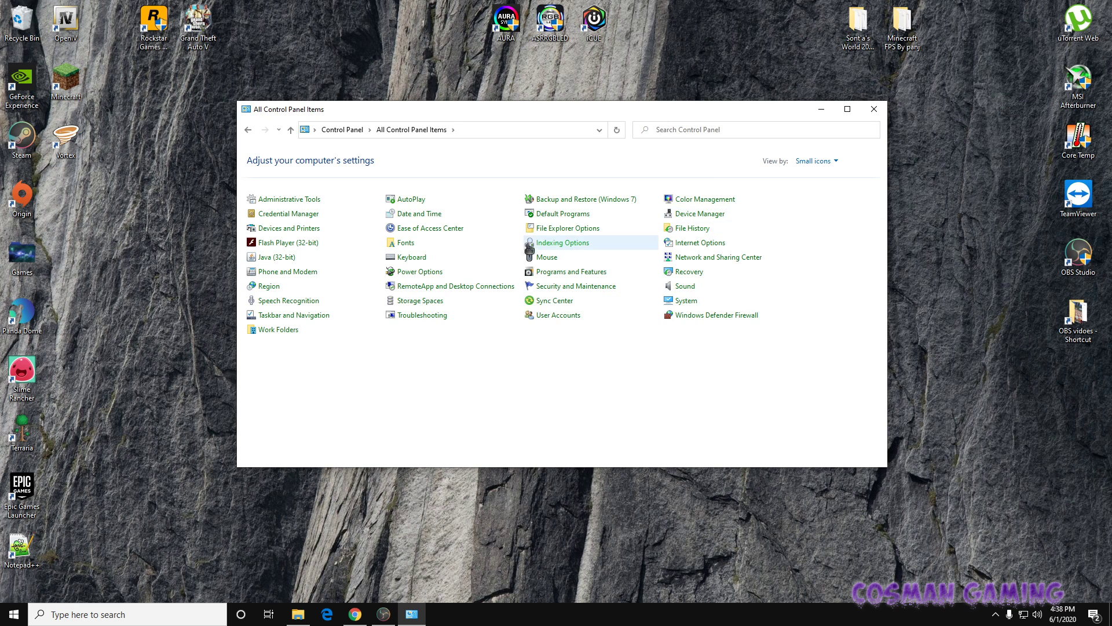
# - Run Update Now from Java (32-bit)'s Update tab and accept the license terms to install
pyautogui.click(291, 260)
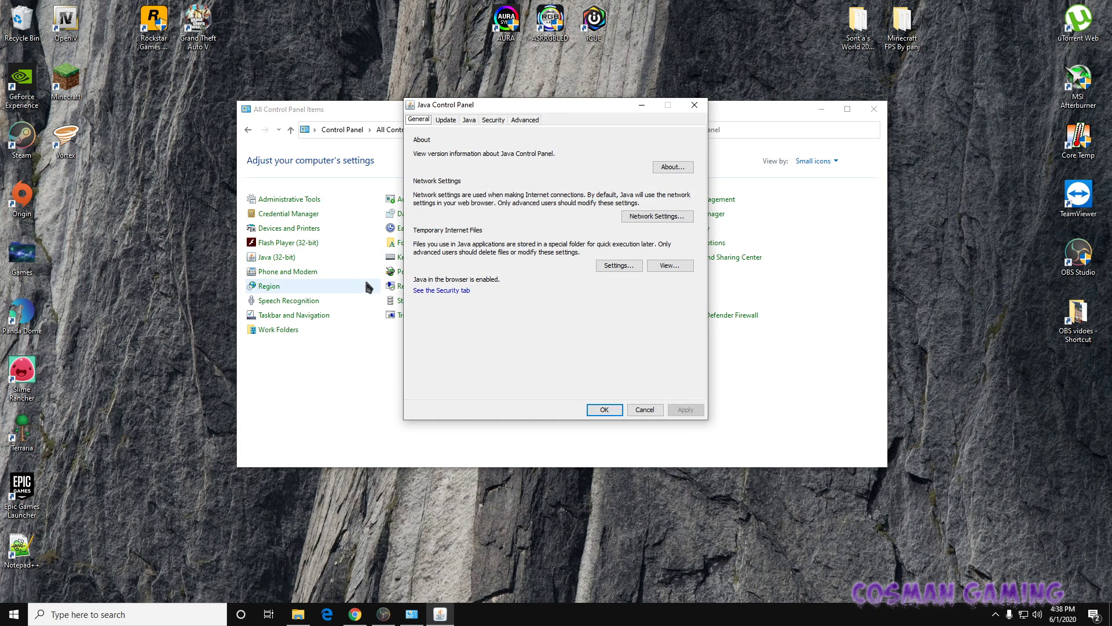
pyautogui.moveTo(563, 106)
pyautogui.mouseDown()
pyautogui.moveTo(580, 154)
pyautogui.moveTo(570, 147)
pyautogui.mouseUp()
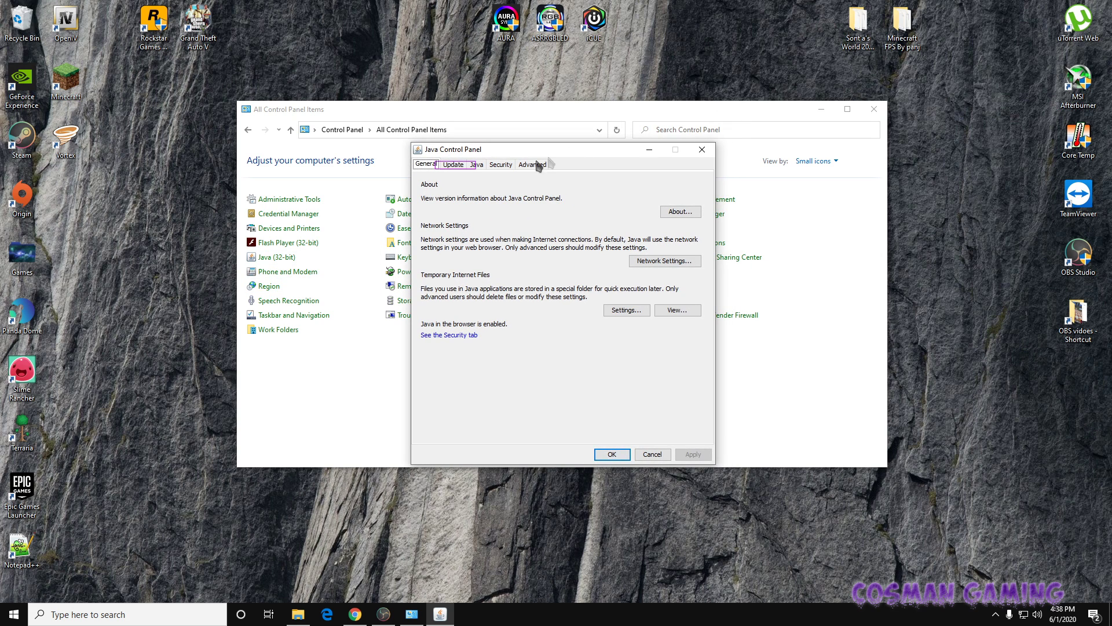
pyautogui.click(455, 165)
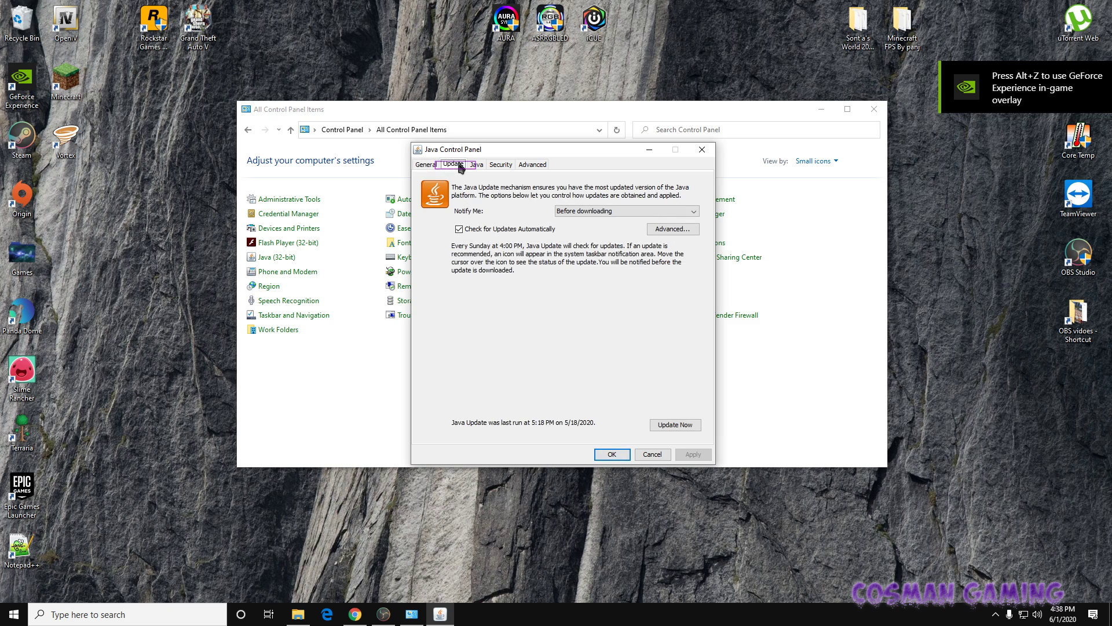
pyautogui.click(675, 429)
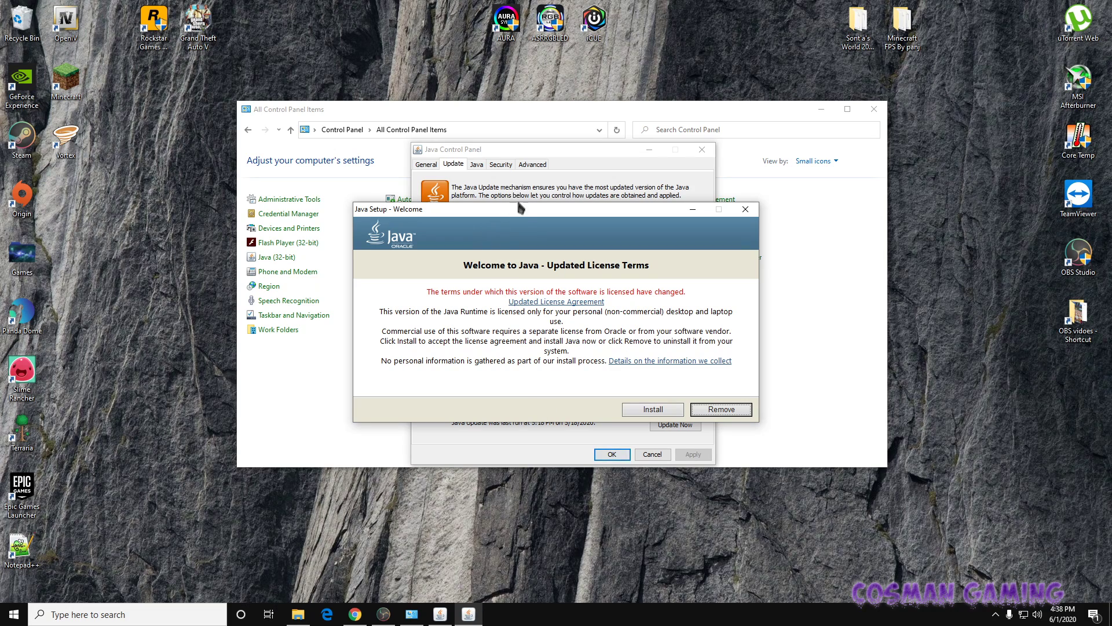
pyautogui.moveTo(484, 277); pyautogui.dragTo(378, 260)
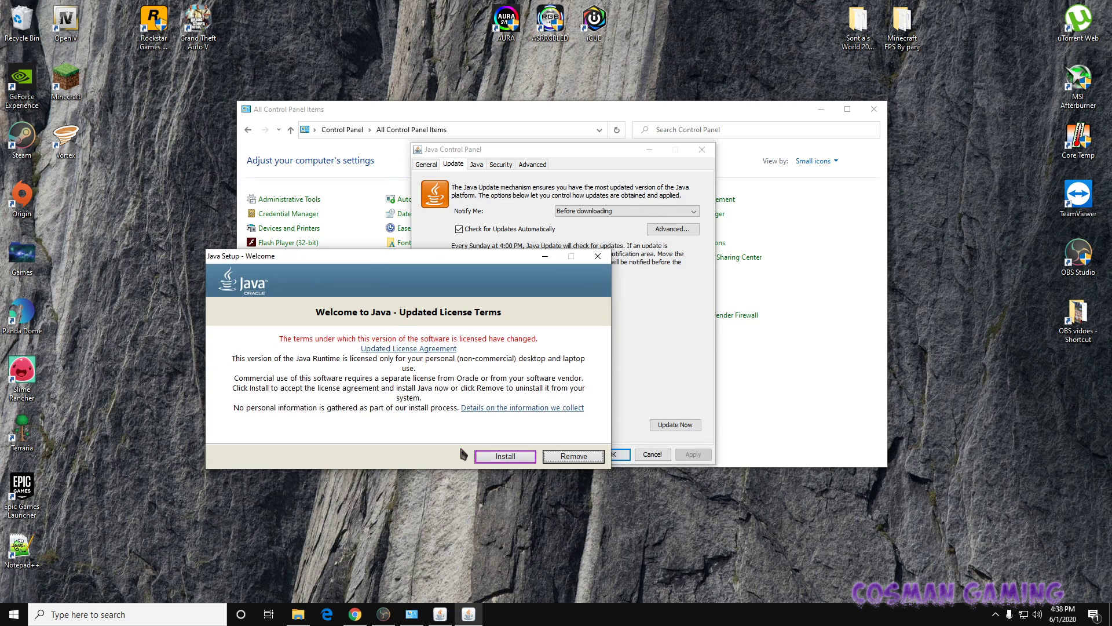
pyautogui.click(501, 460)
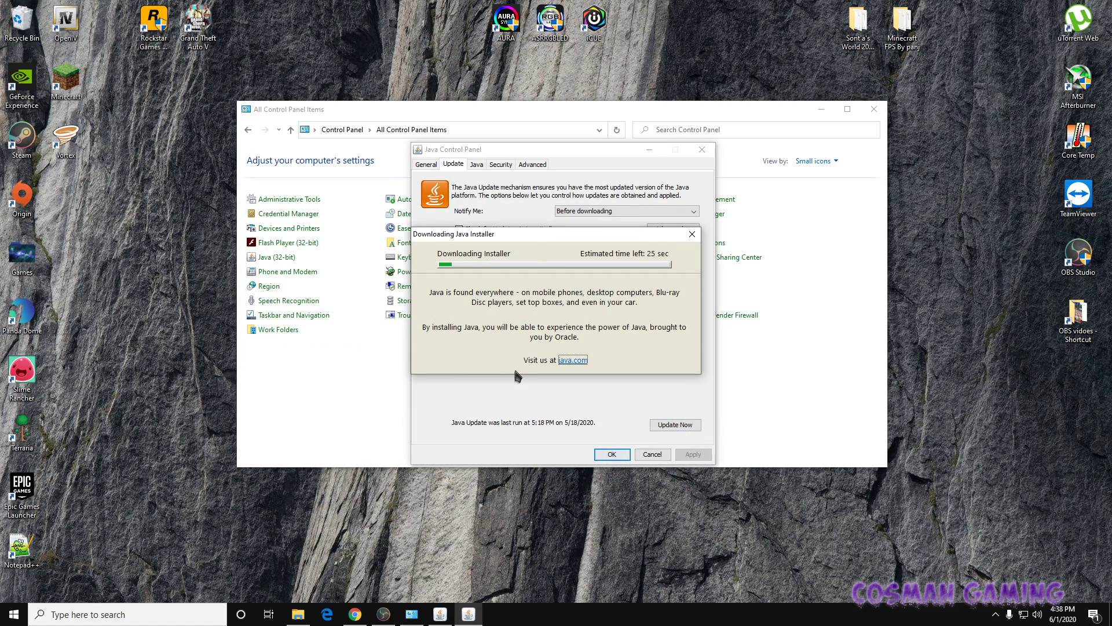
# - Finish the Java install, recheck to confirm it's up to date, and close Java Control Panel
pyautogui.moveTo(535, 231); pyautogui.dragTo(633, 236)
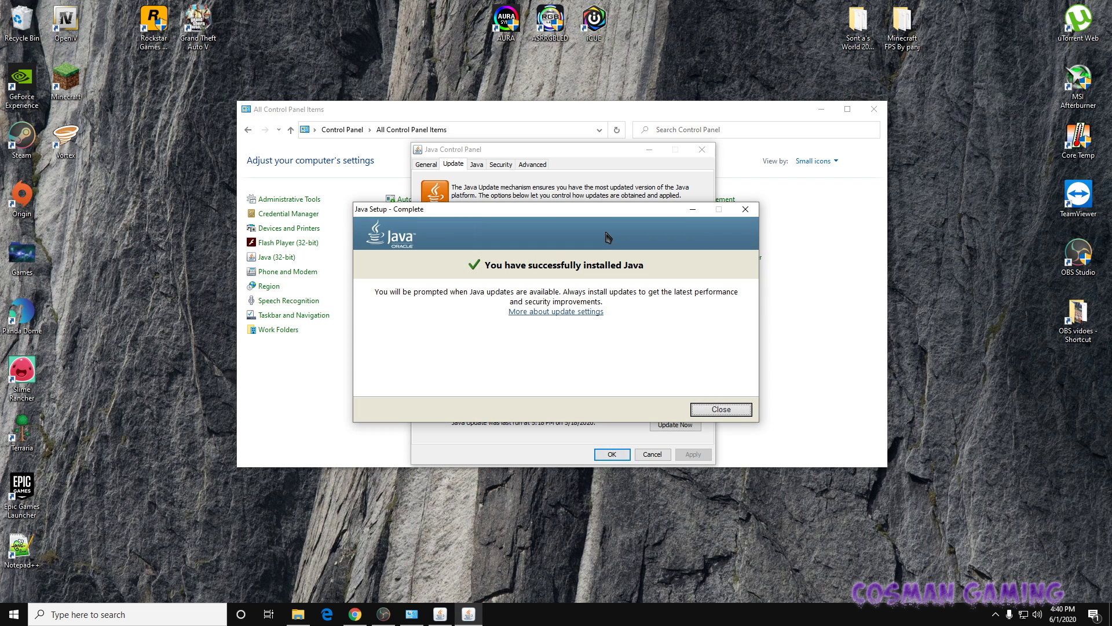
pyautogui.click(705, 410)
pyautogui.click(676, 424)
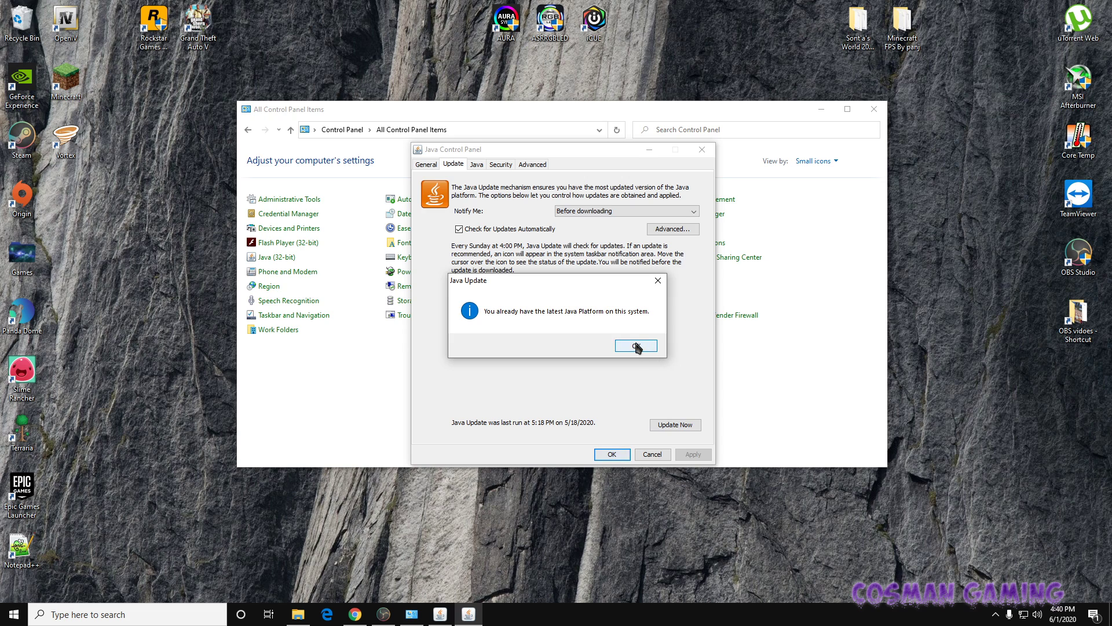
pyautogui.click(637, 346)
pyautogui.click(611, 454)
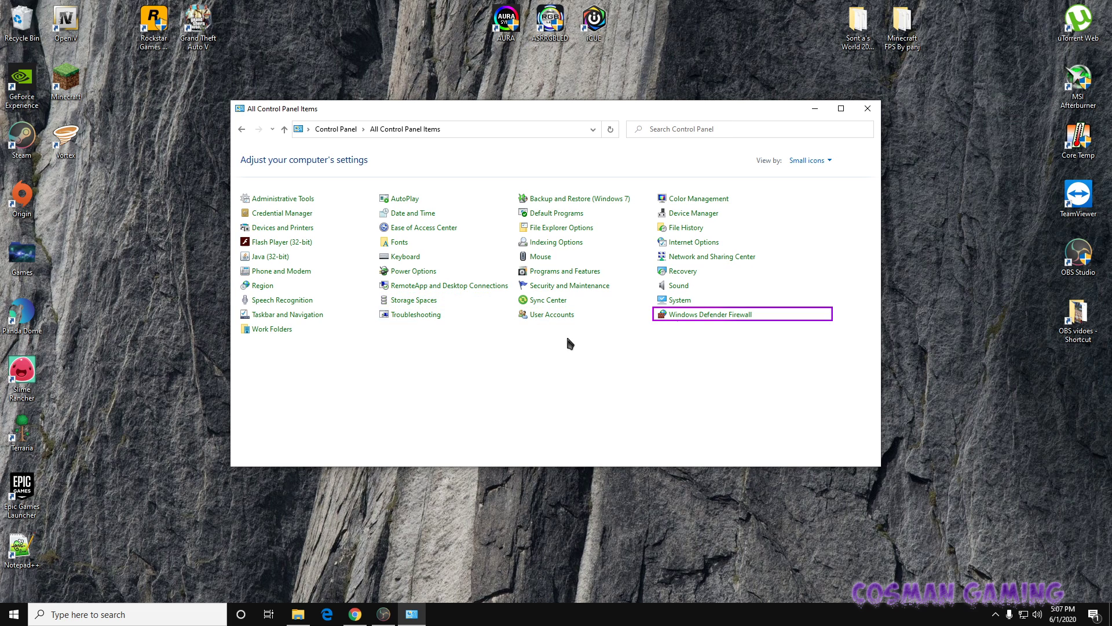
# - Open Windows Defender Firewall's 'Allow an app or feature' list of allowed apps
pyautogui.click(709, 315)
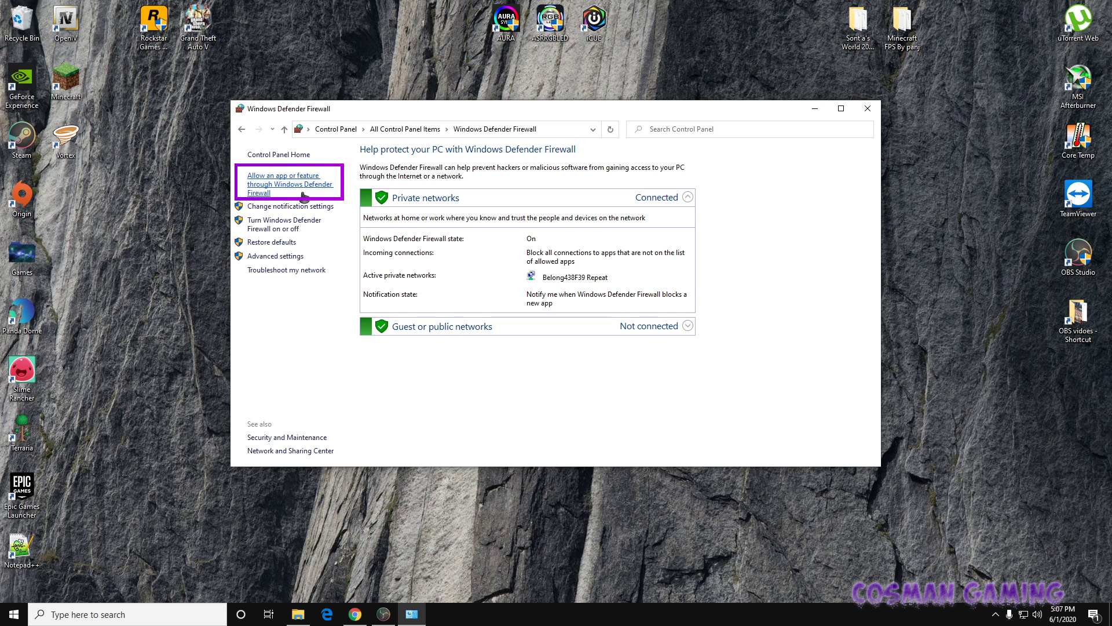
pyautogui.click(304, 192)
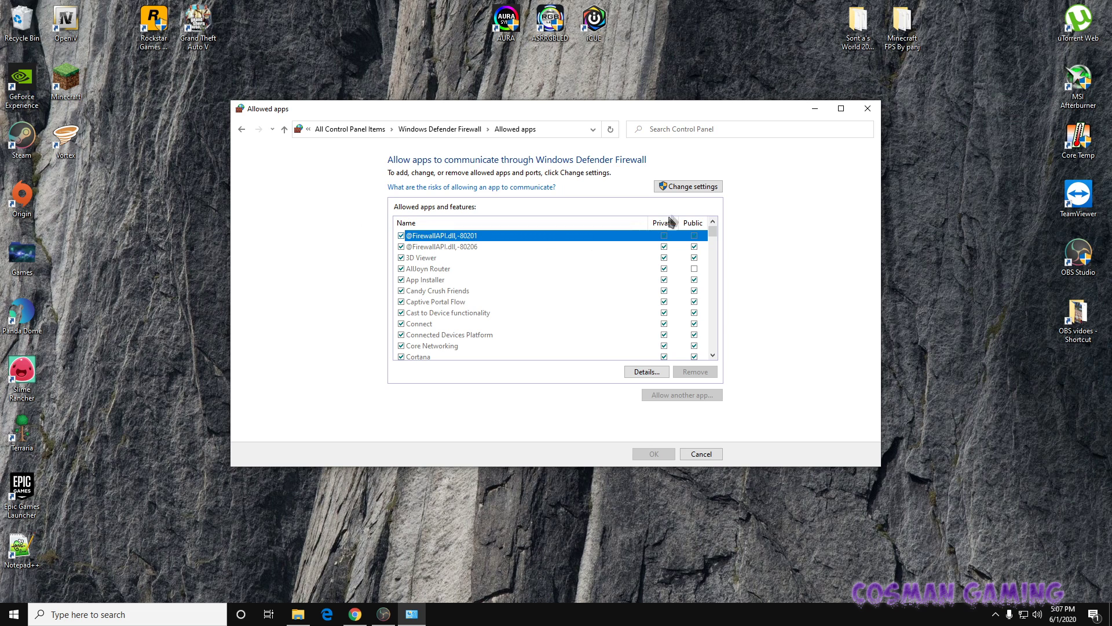
# - Unlock the allowed-apps list and enable both Java(TM) Platform SE binary entries
pyautogui.click(685, 187)
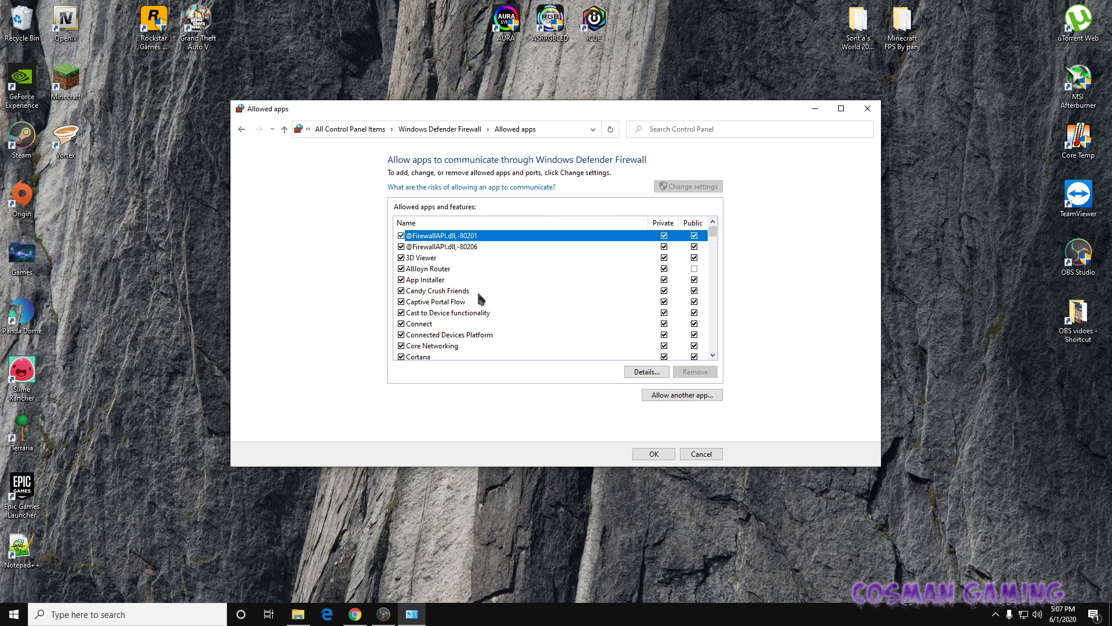
pyautogui.scroll(-4, 478, 294)
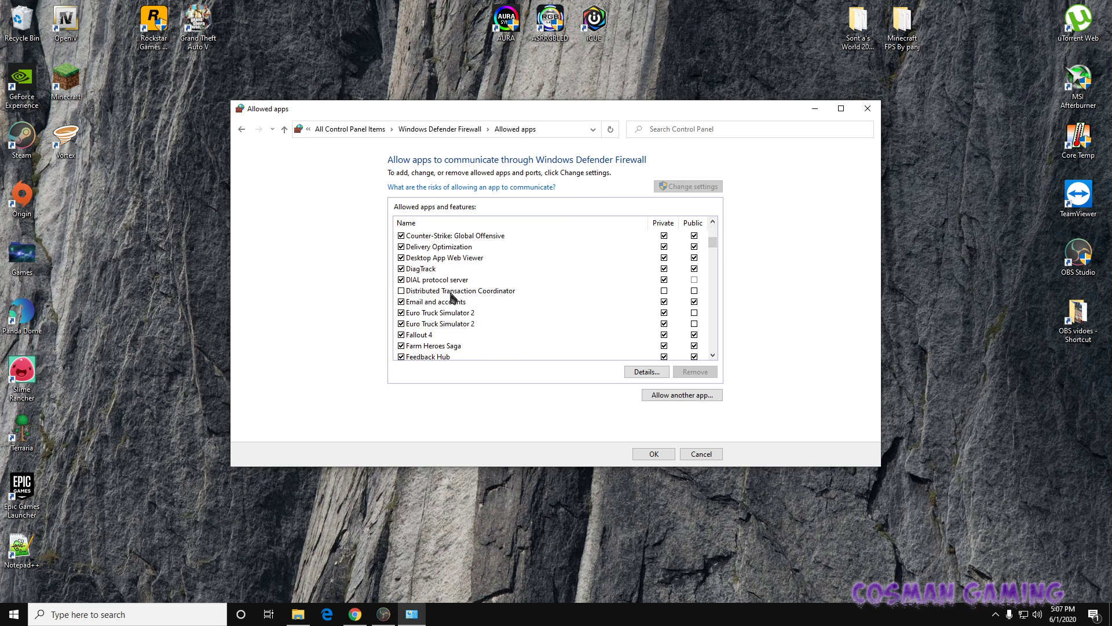
pyautogui.scroll(-5, 450, 293)
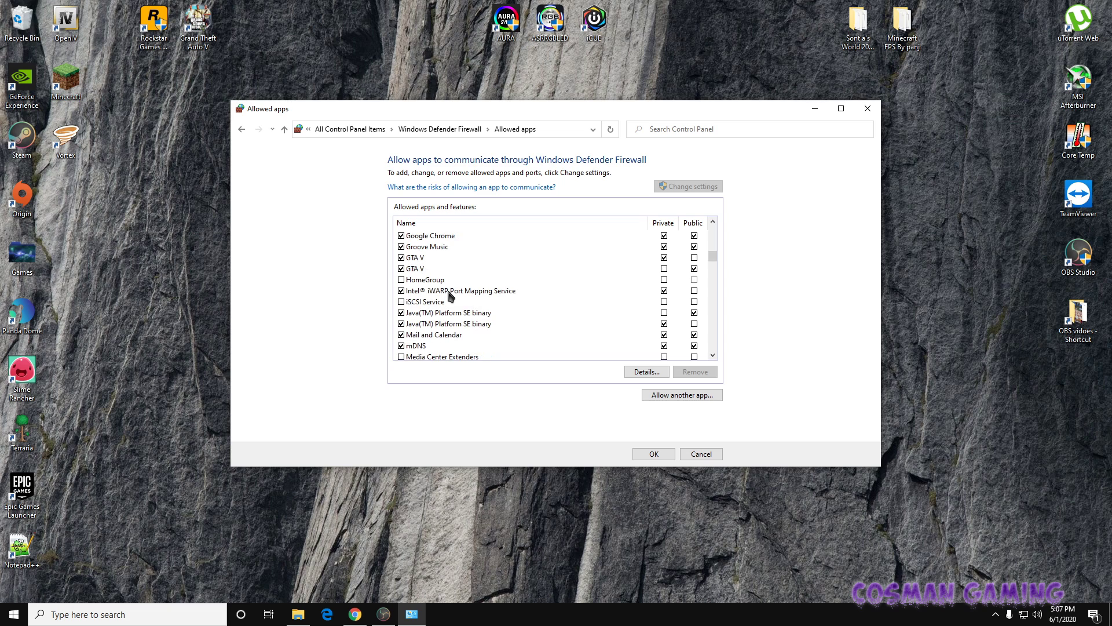
pyautogui.scroll(-1, 450, 294)
pyautogui.scroll(-1, 427, 293)
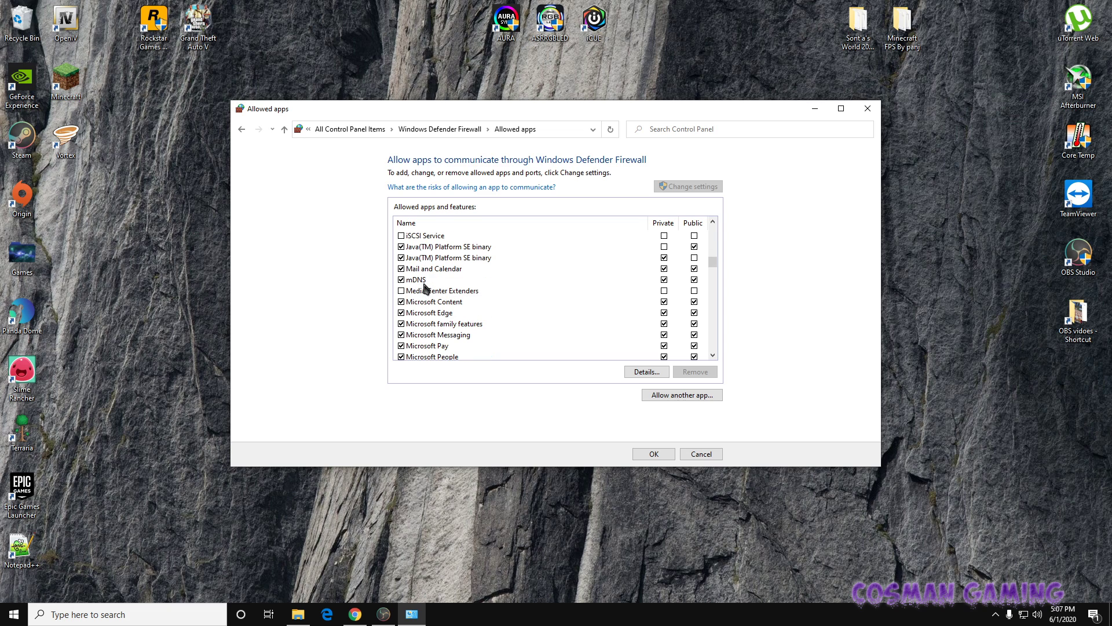
pyautogui.click(436, 249)
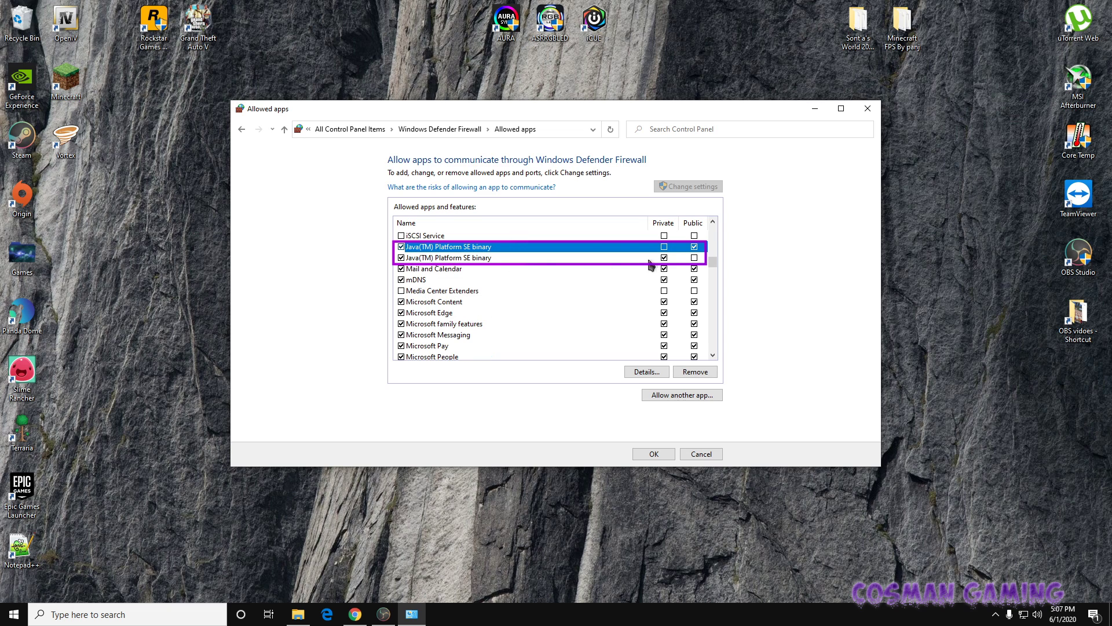
pyautogui.click(402, 248)
pyautogui.click(404, 258)
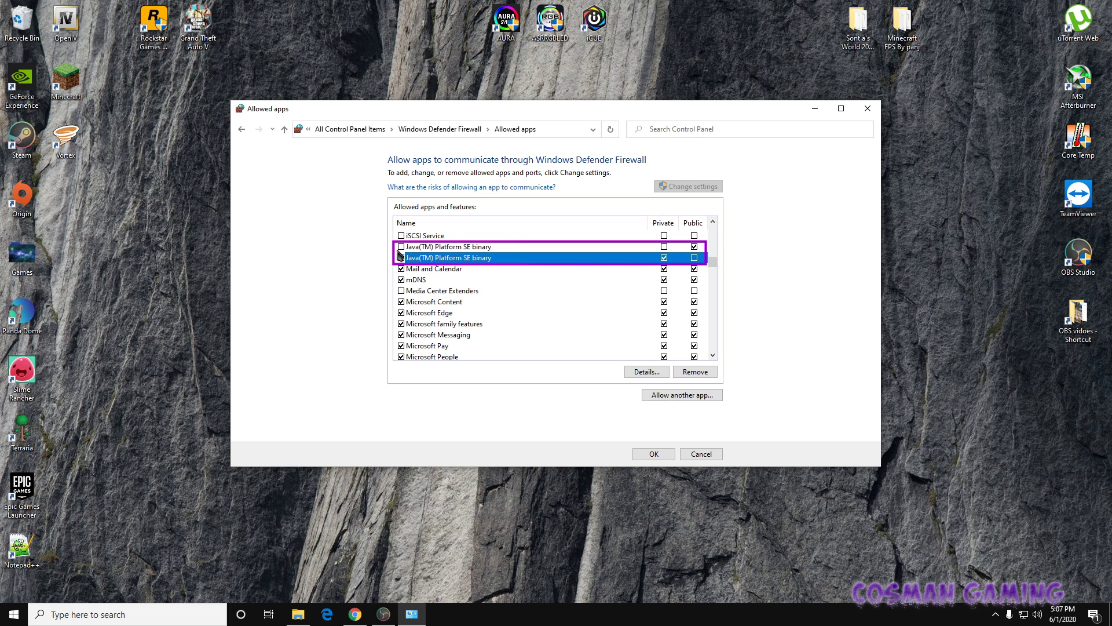
pyautogui.click(401, 247)
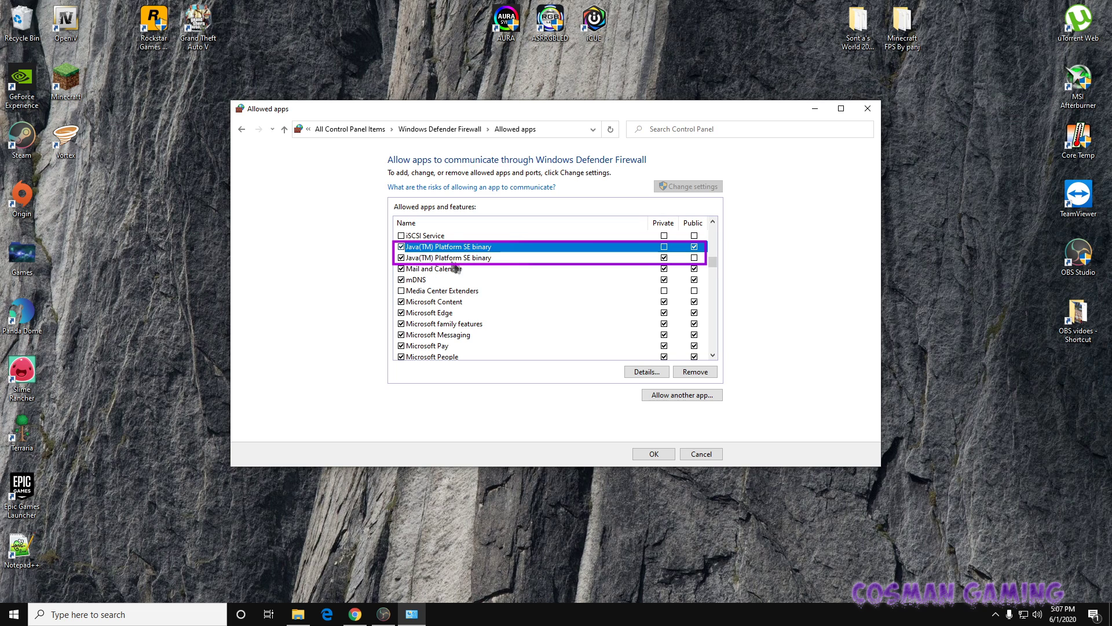
# - Tick Private and Public networks for the Java entries and save with OK
pyautogui.click(664, 247)
pyautogui.click(693, 258)
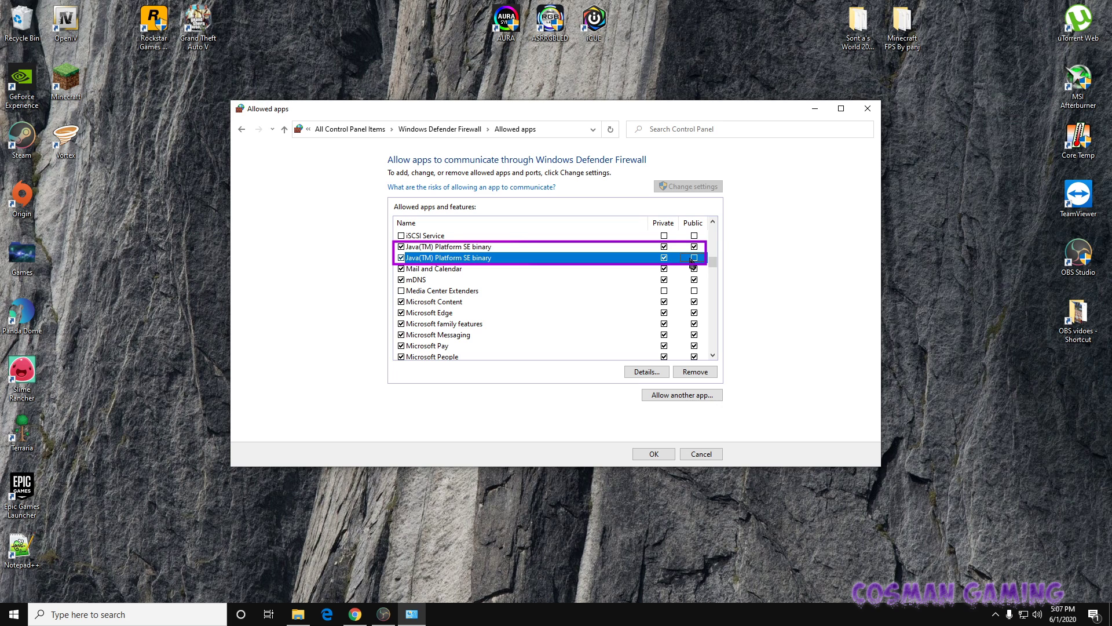
pyautogui.click(653, 453)
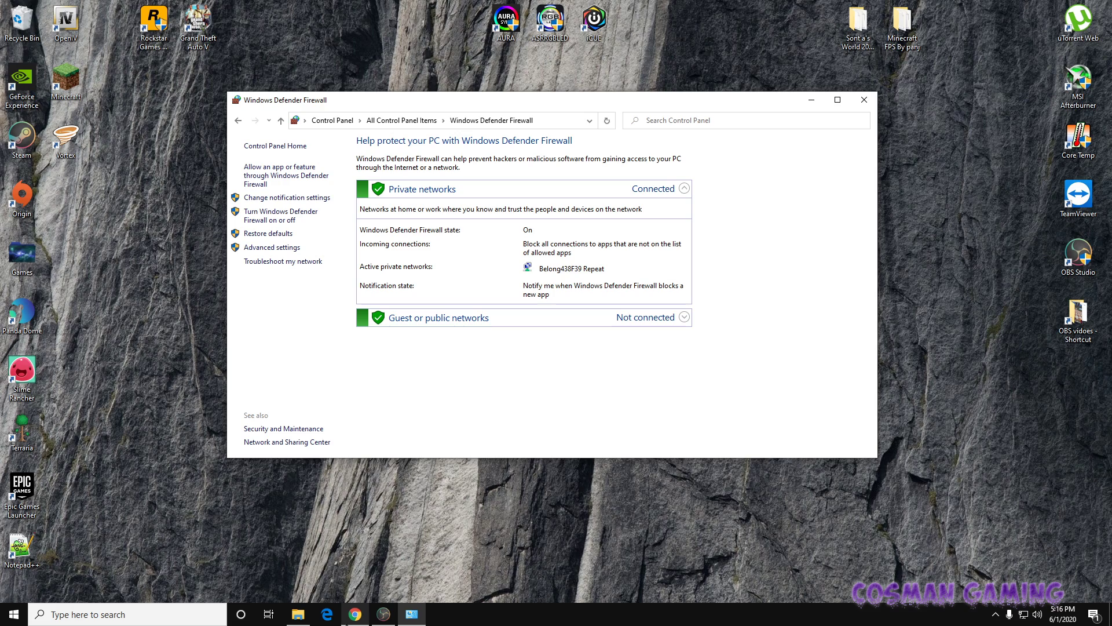
# - Show the Minecraft connection-timed-out error in Chrome, then close Chrome and the firewall window
pyautogui.click(354, 614)
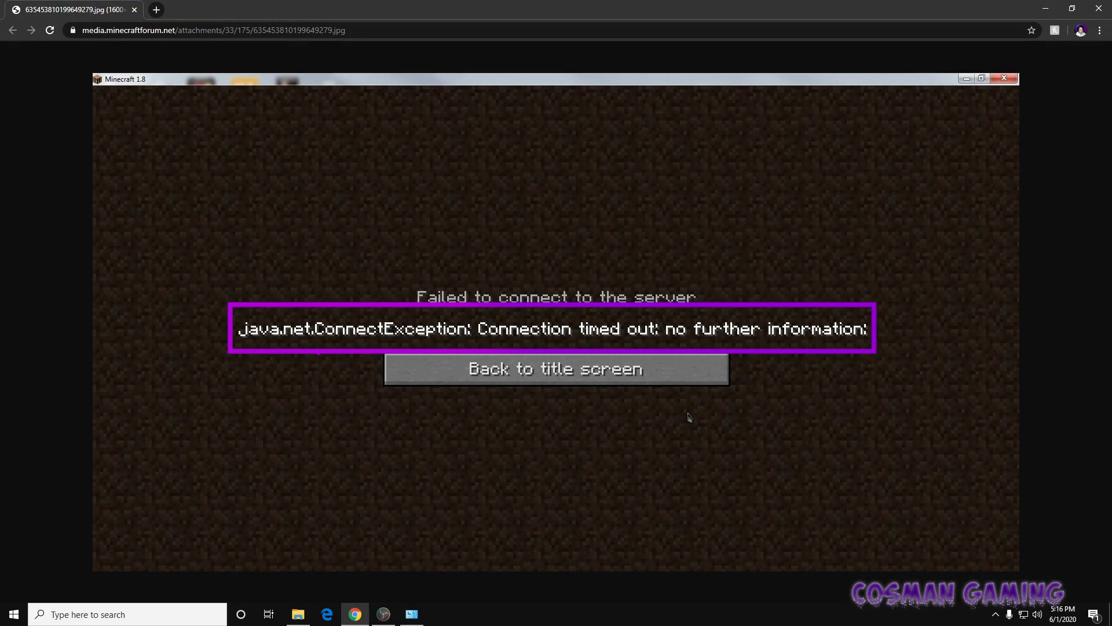
pyautogui.click(1099, 8)
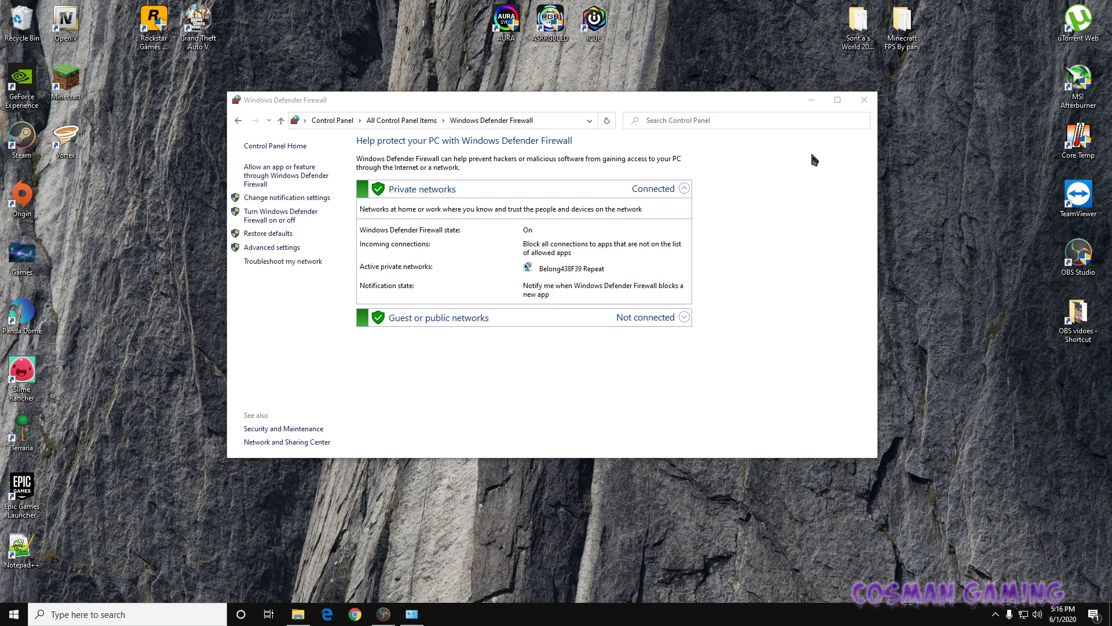
pyautogui.click(869, 103)
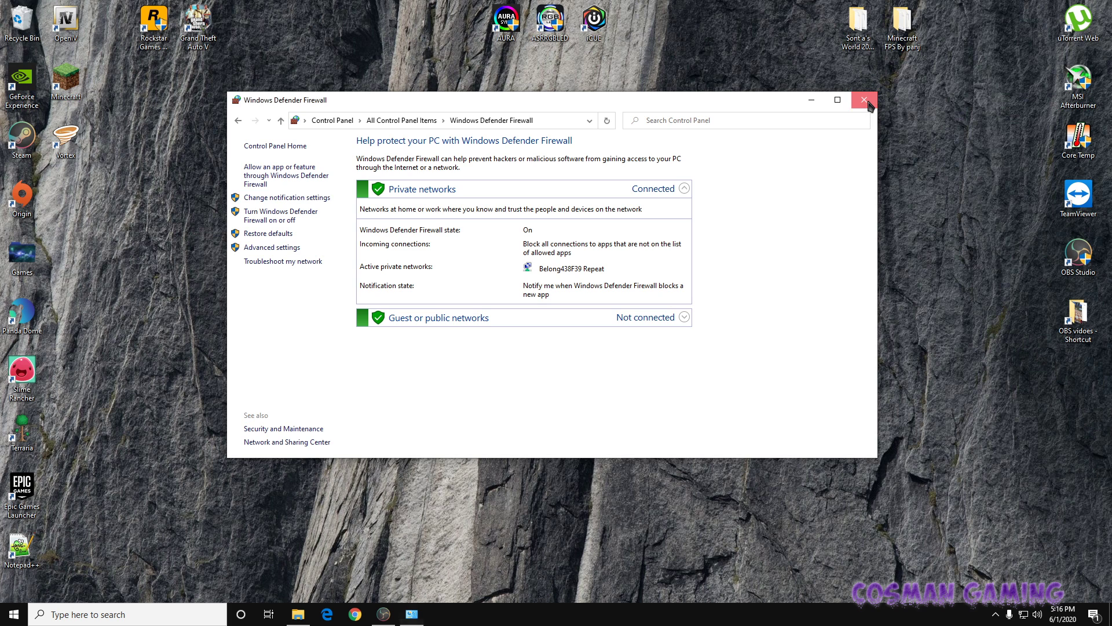
# - Empty the Recycle Bin, confirming permanent deletion of its 6 items
pyautogui.rightClick(32, 32)
pyautogui.click(58, 51)
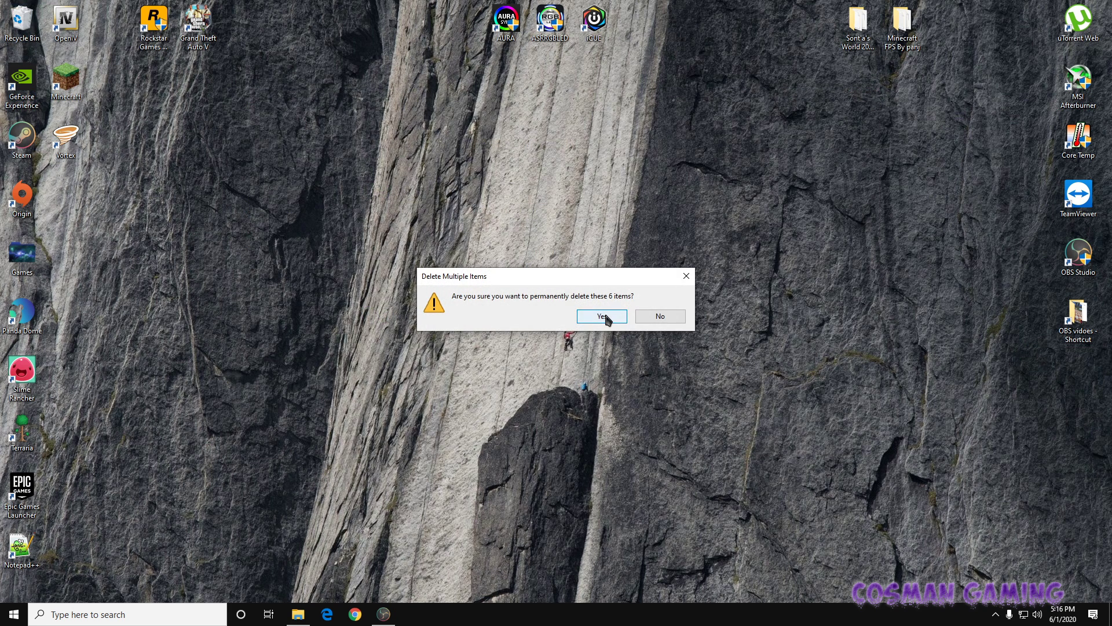
pyautogui.click(603, 316)
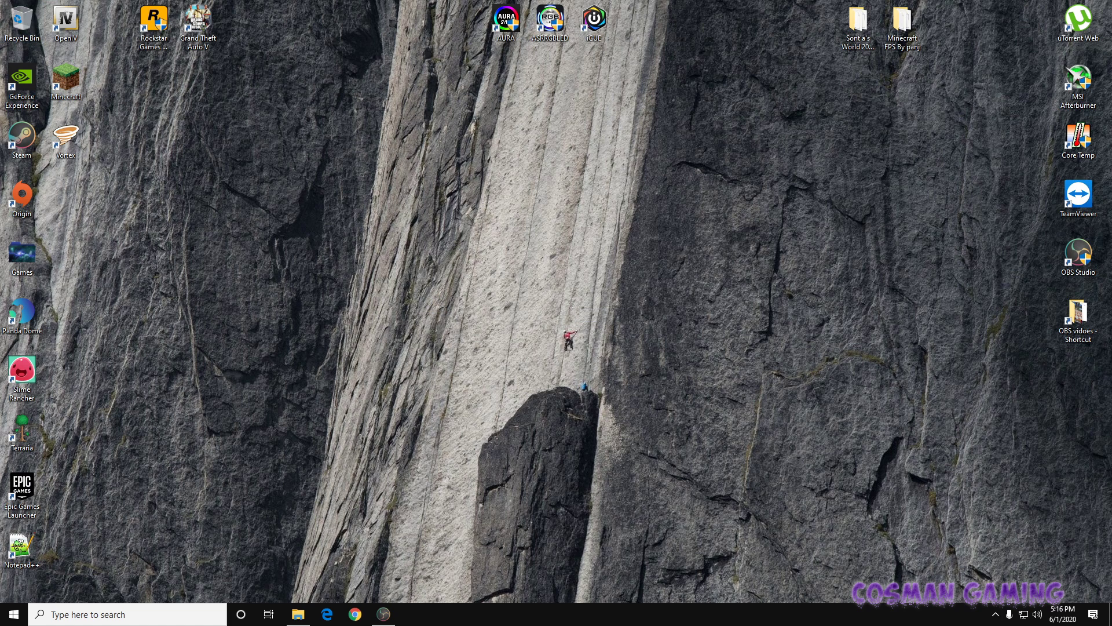
pyautogui.moveTo(416, 187); pyautogui.dragTo(762, 393)
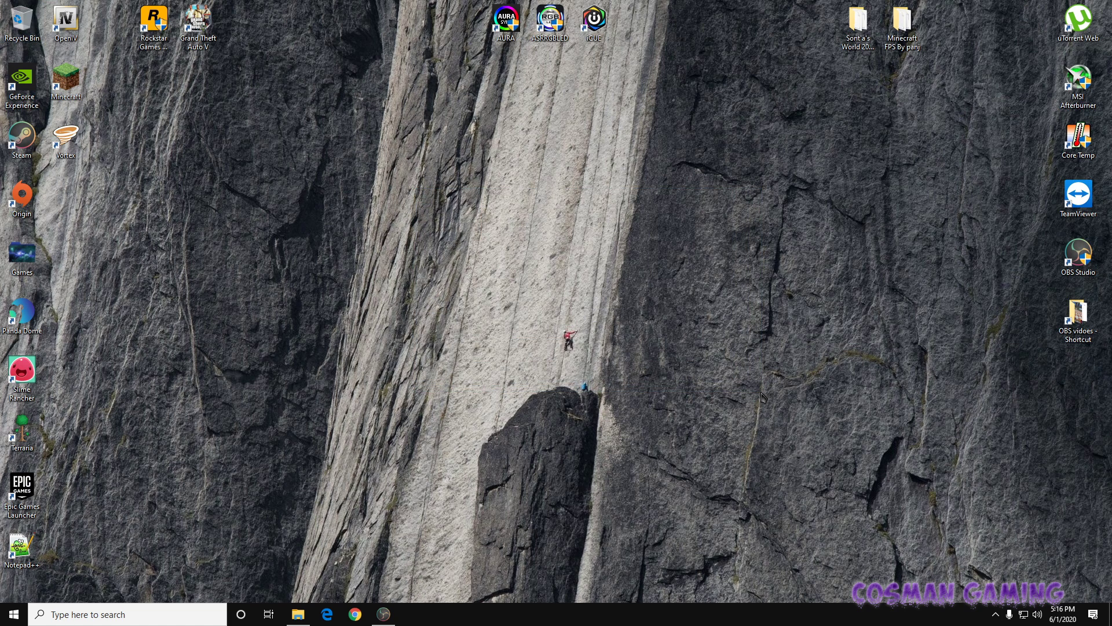